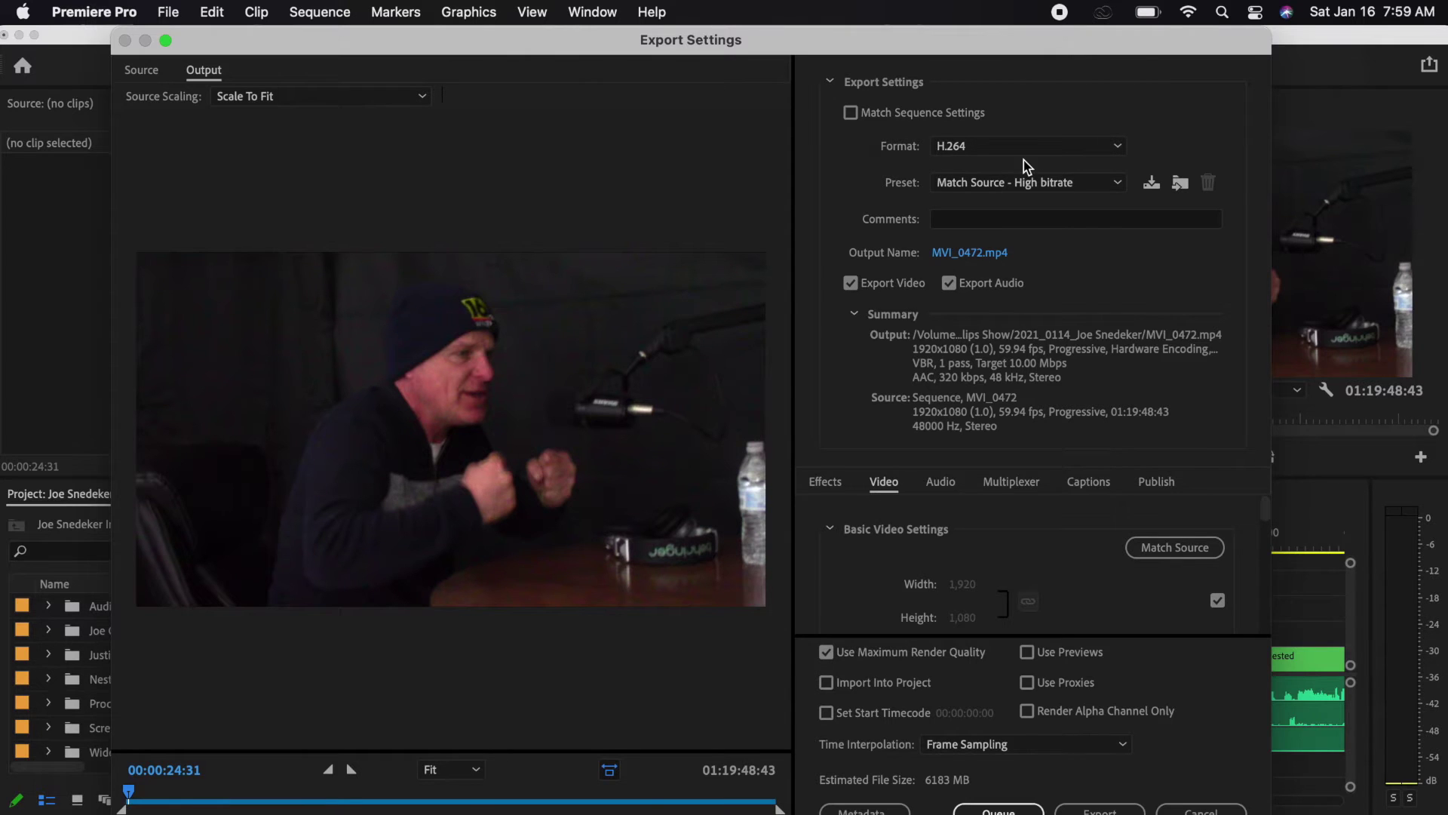
Keep H.264 as the format and review the Video settings, leaving the preset at Custom.
click(1053, 181)
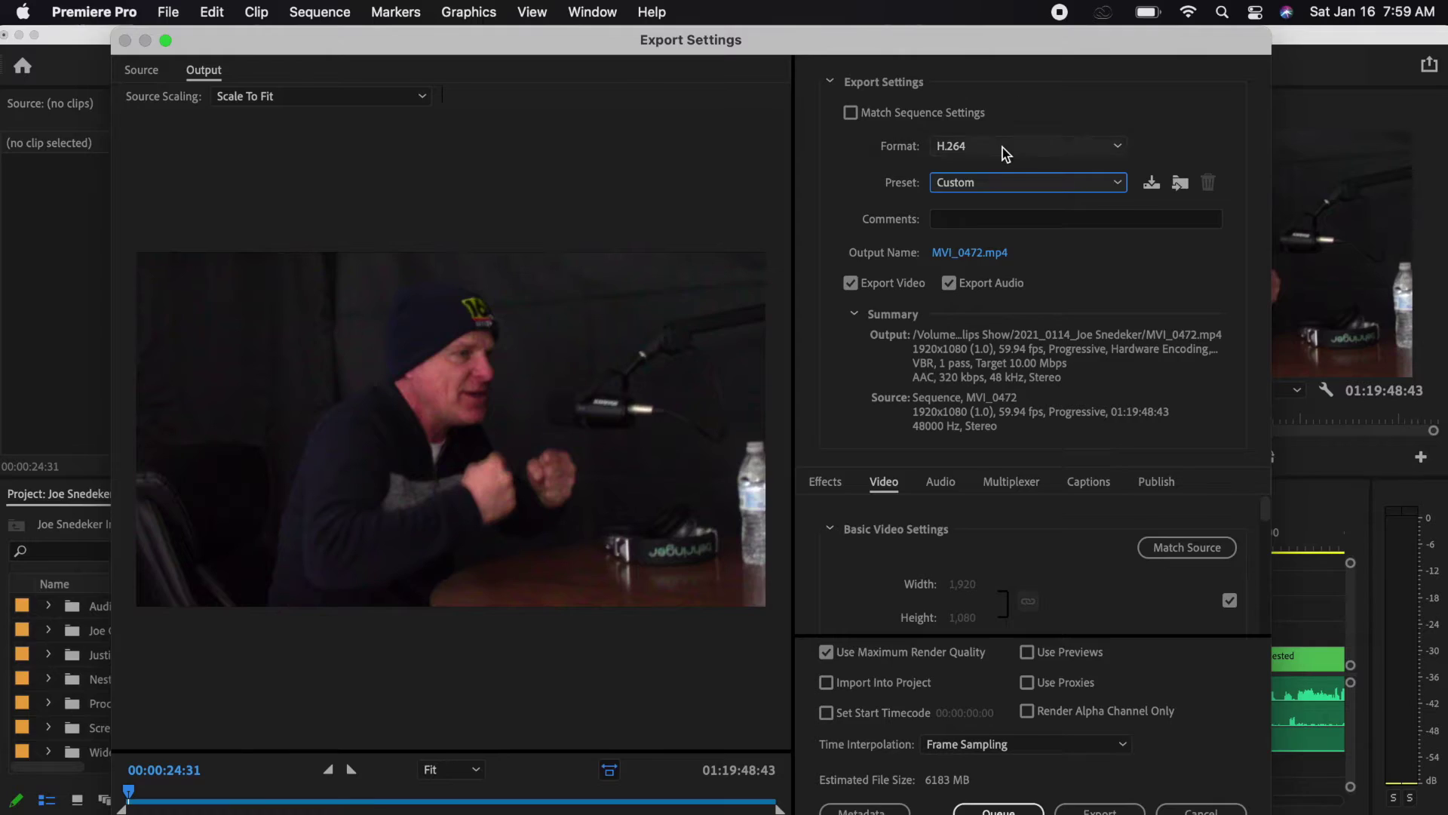
click(1006, 154)
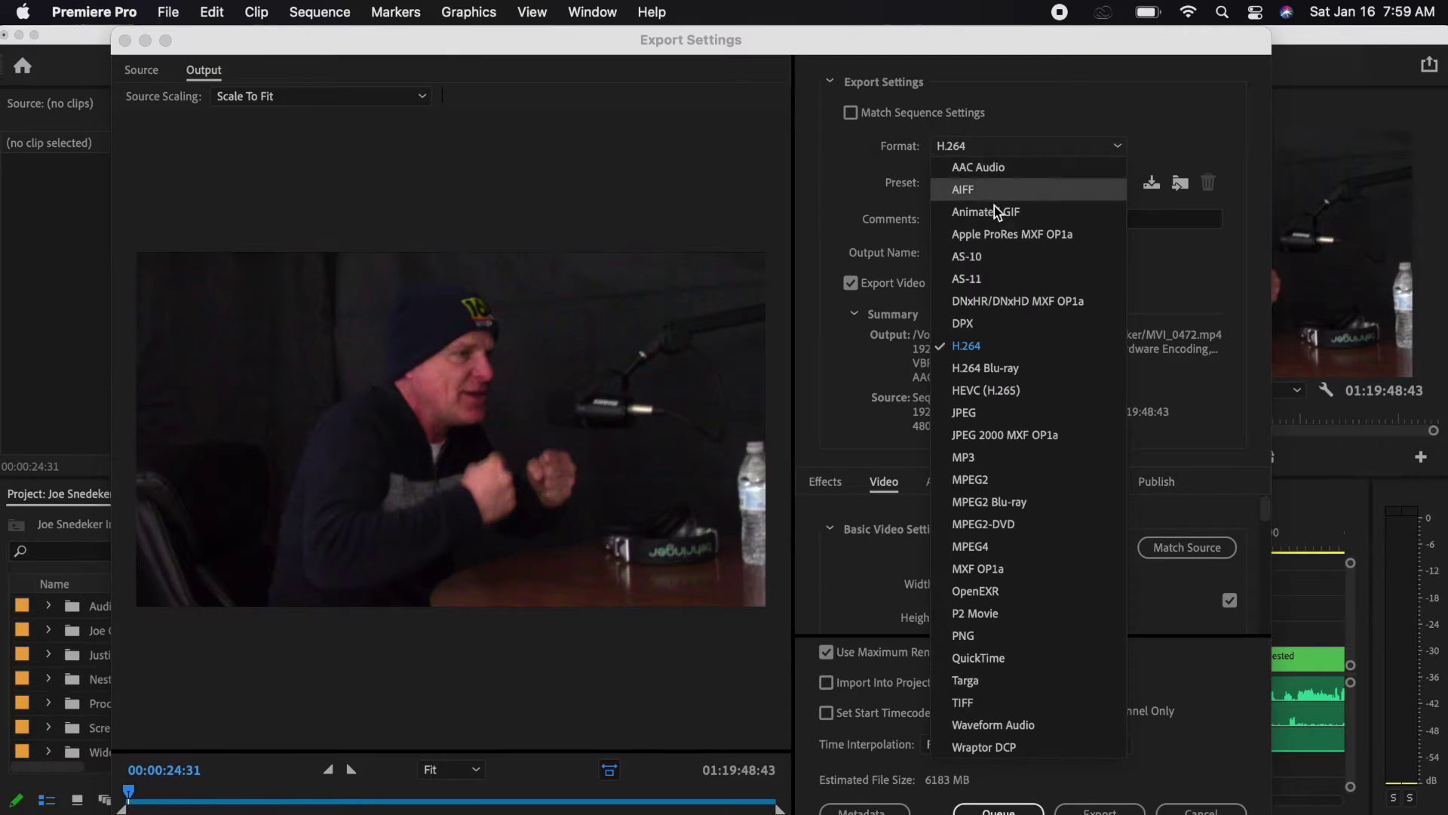
click(988, 346)
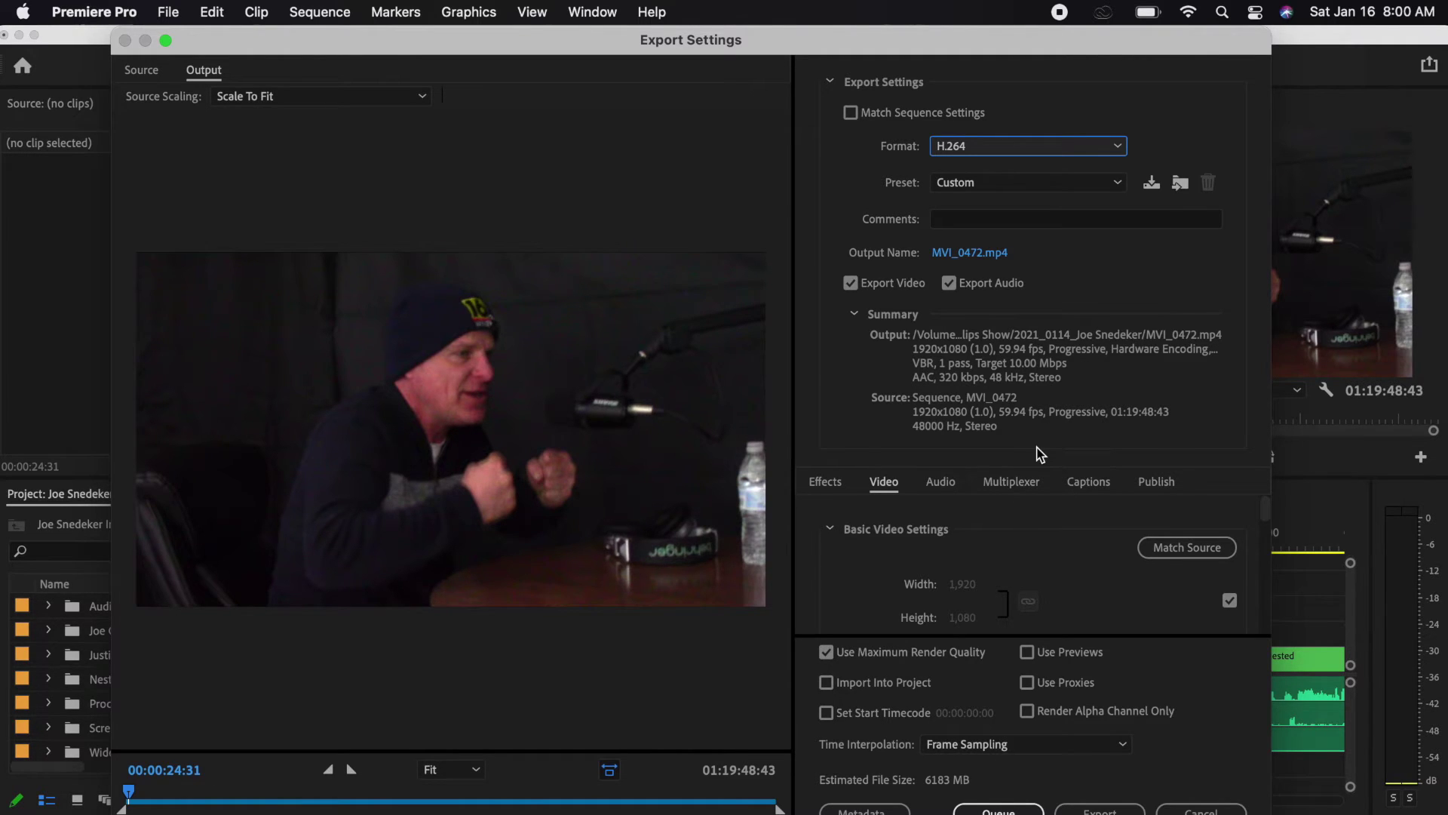
scroll(1040, 550, down, 3)
scroll(1041, 551, up, 3)
scroll(1041, 551, down, 3)
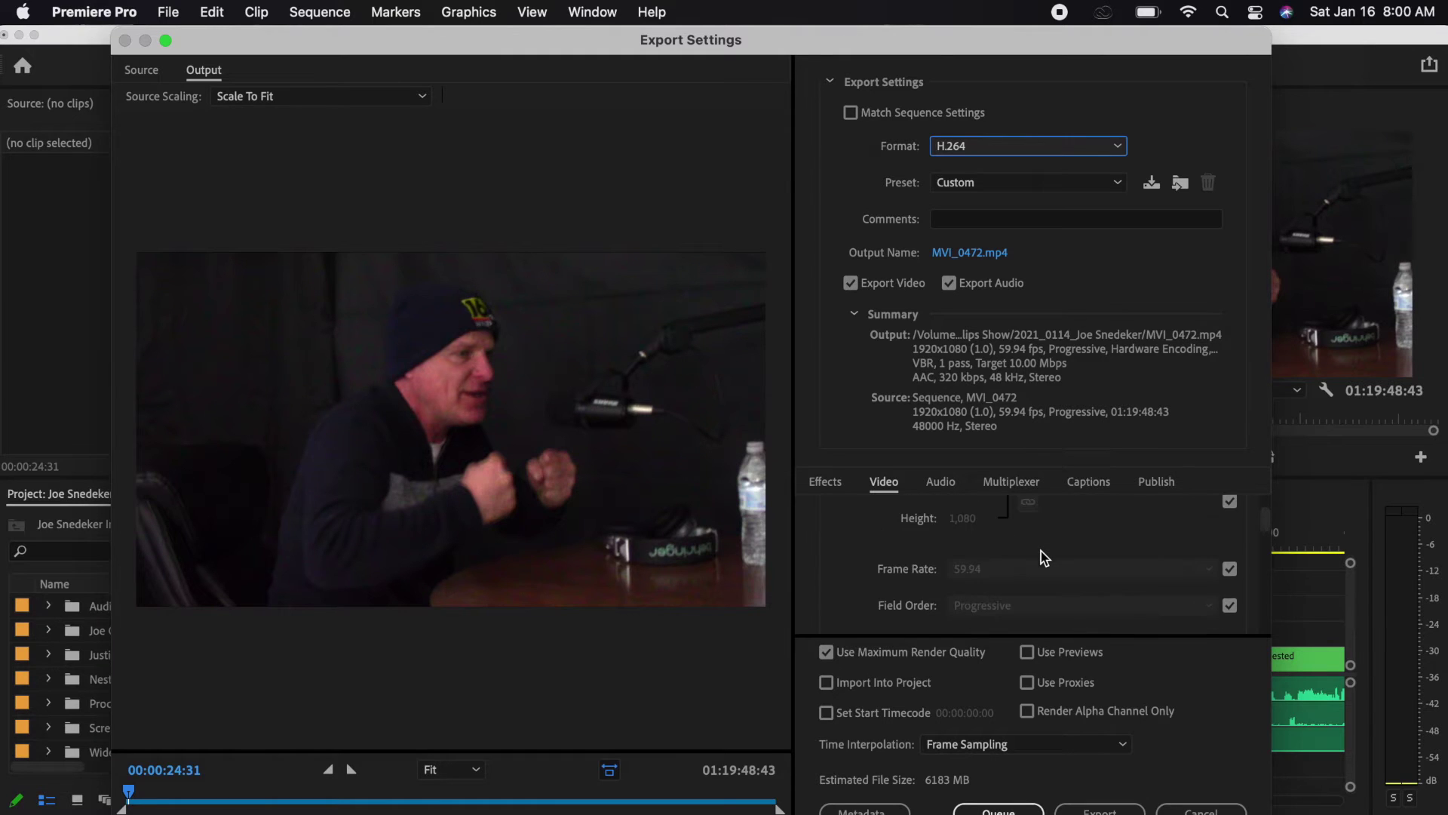
scroll(1040, 557, down, 6)
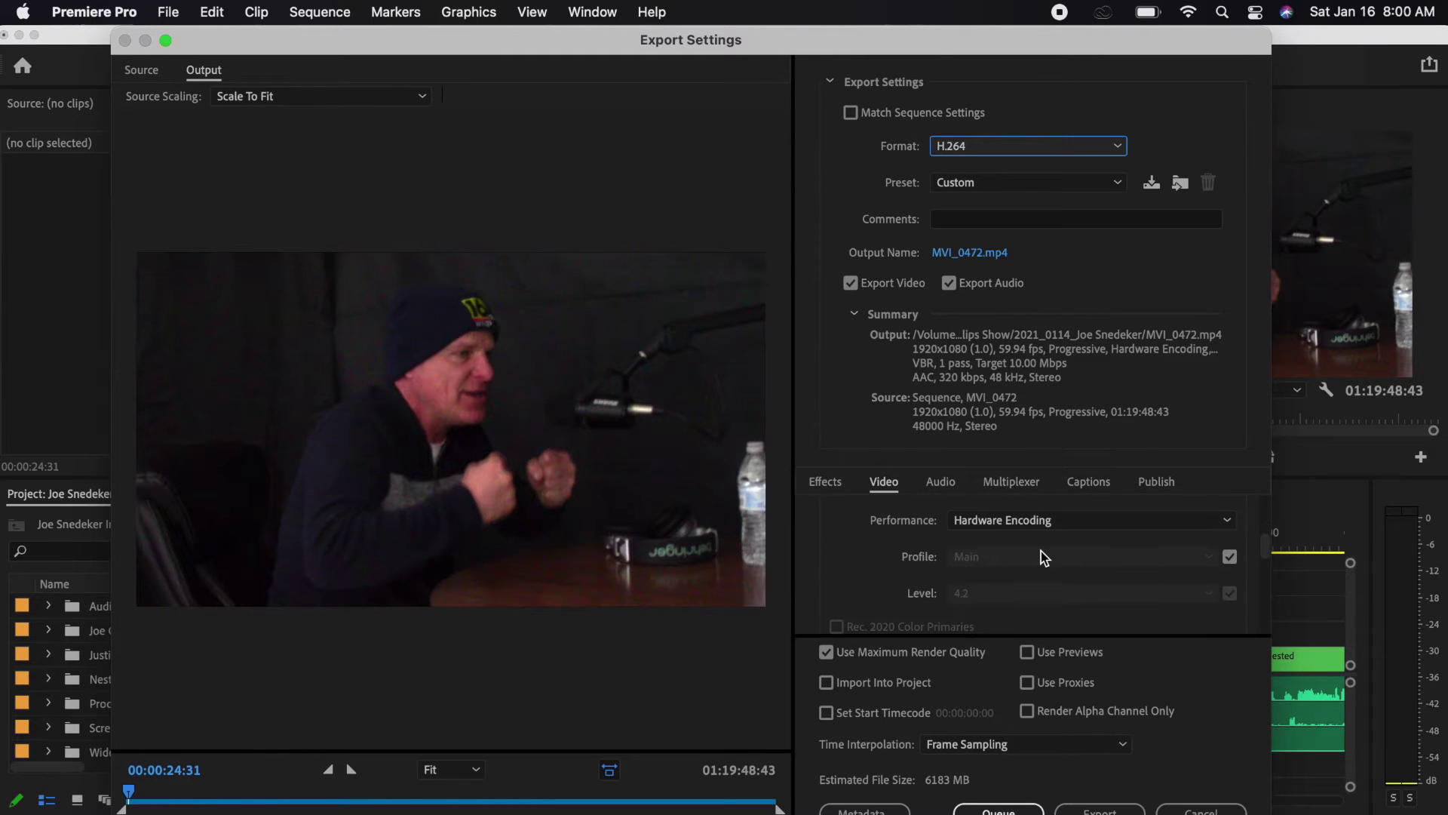
scroll(1041, 551, up, 8)
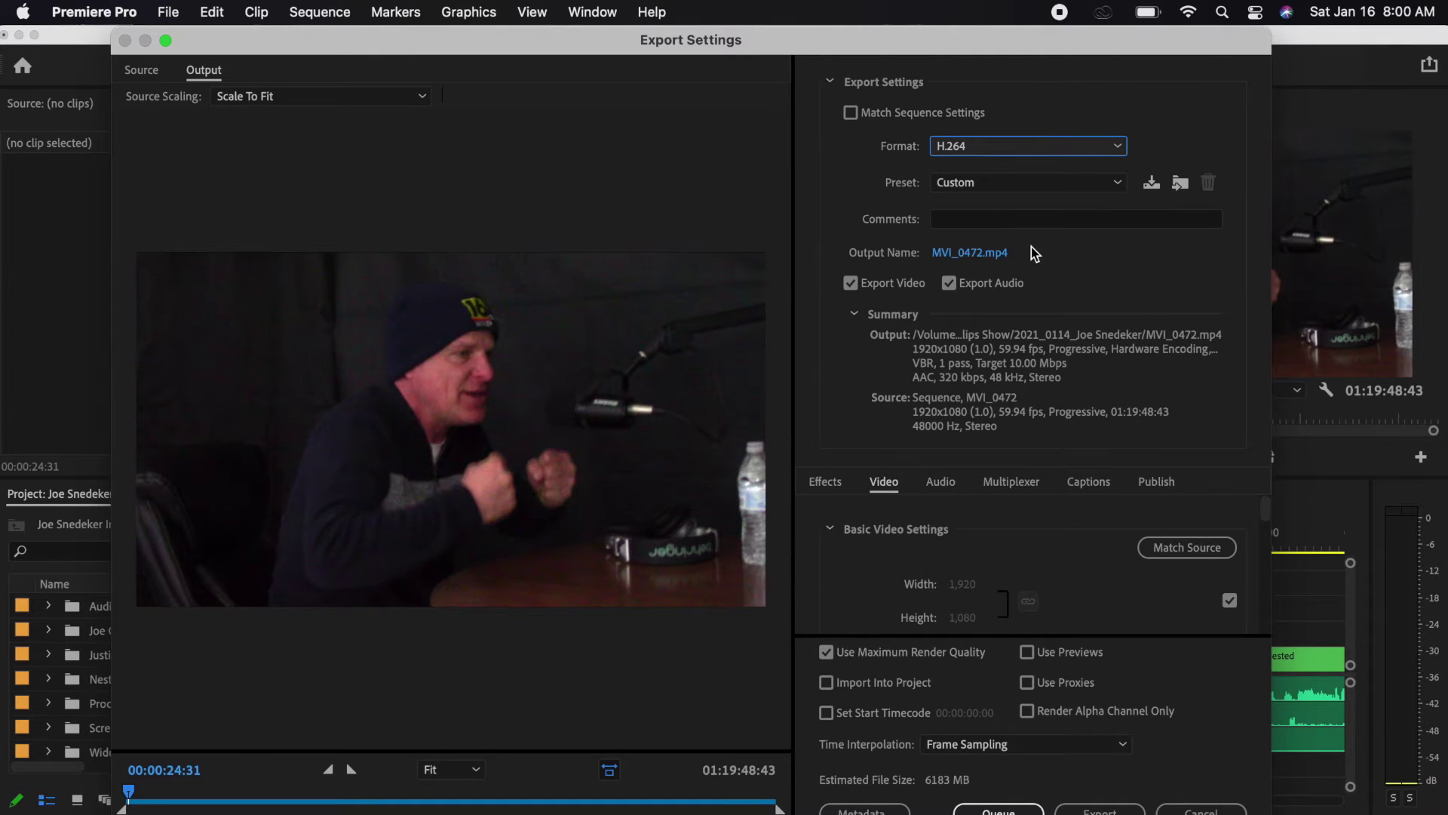
click(1005, 252)
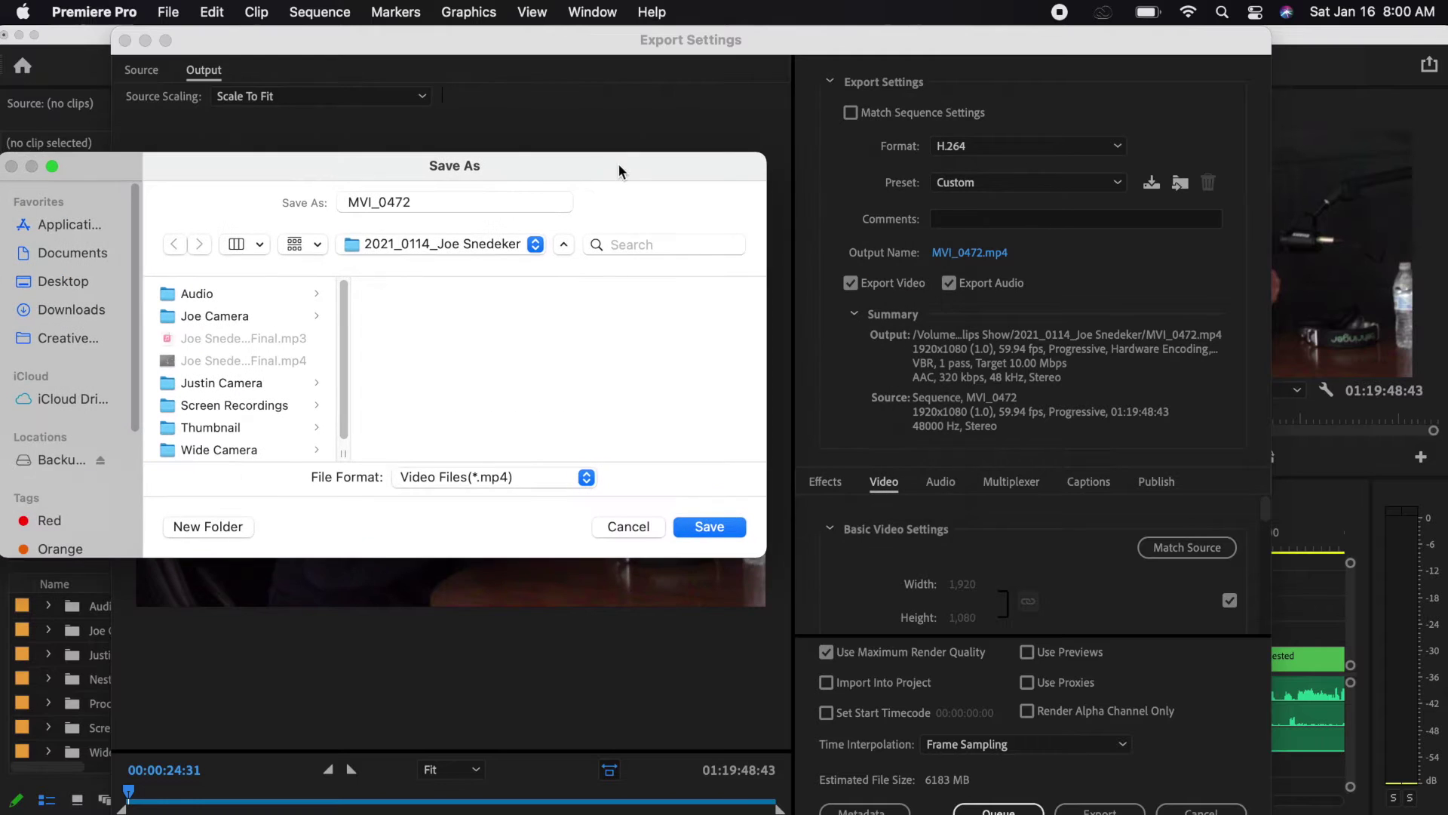
drag(526, 185, 754, 114)
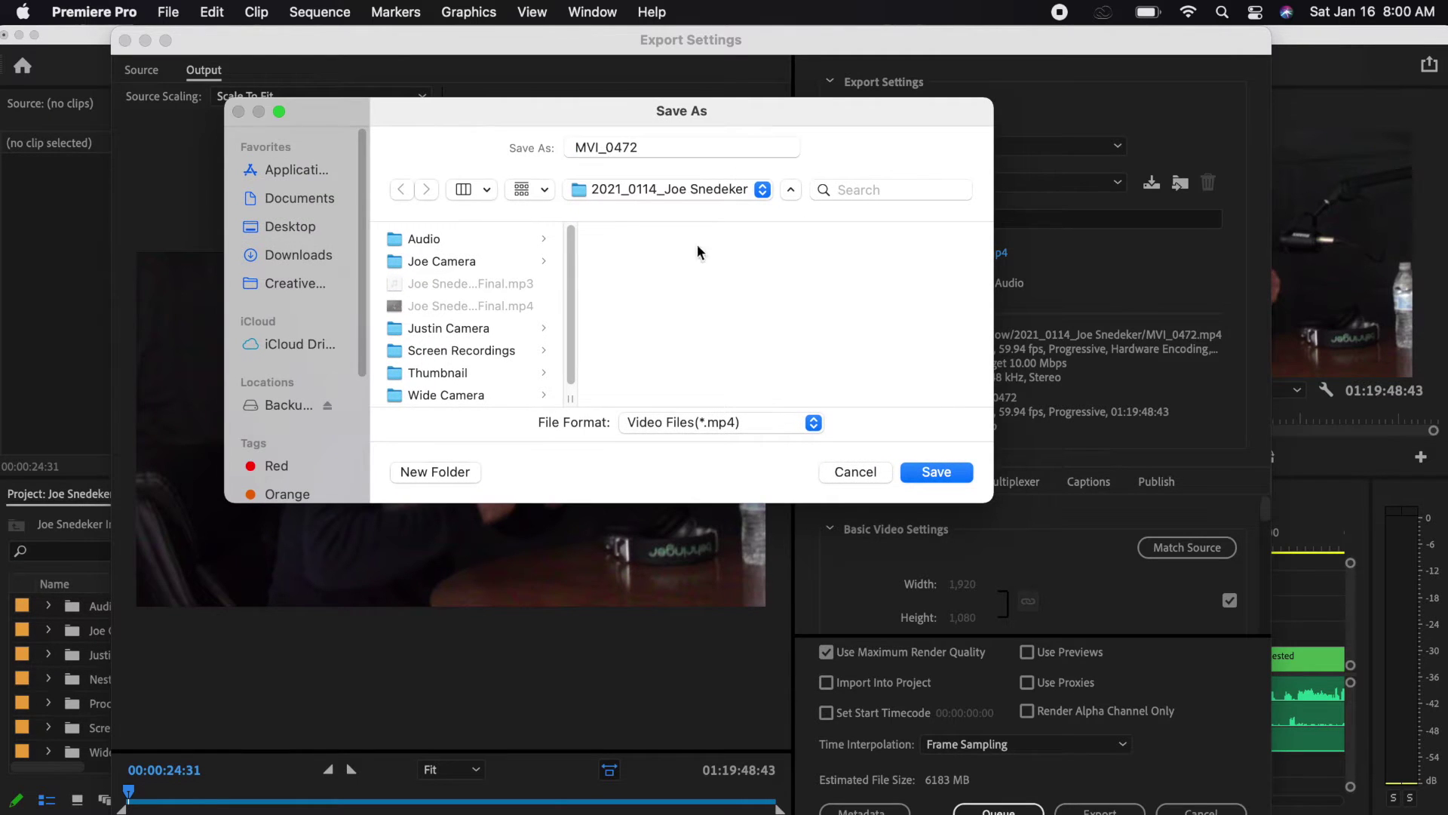
click(662, 146)
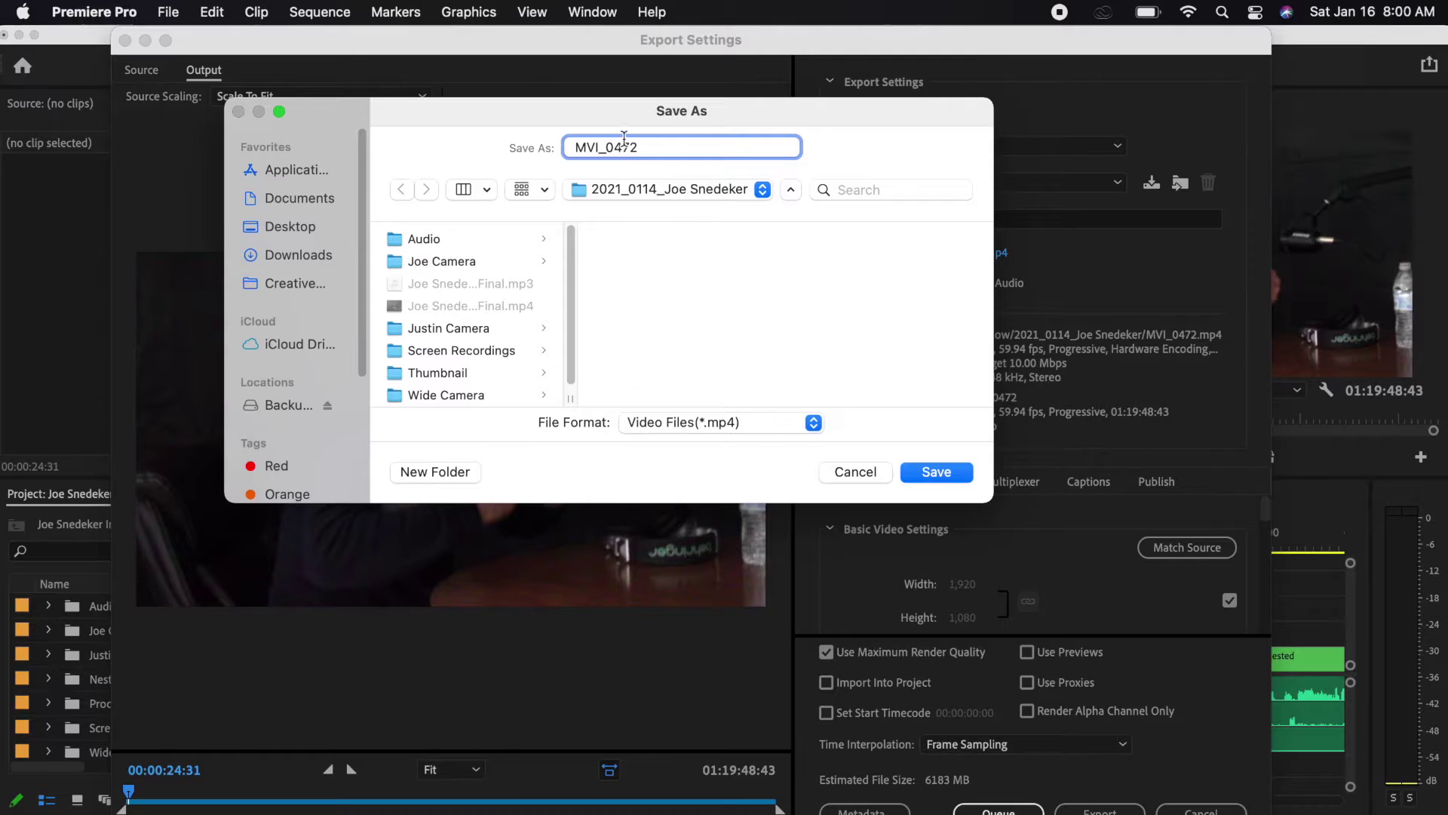
double_click(627, 146)
text(Joe Snedeker Interview Final)
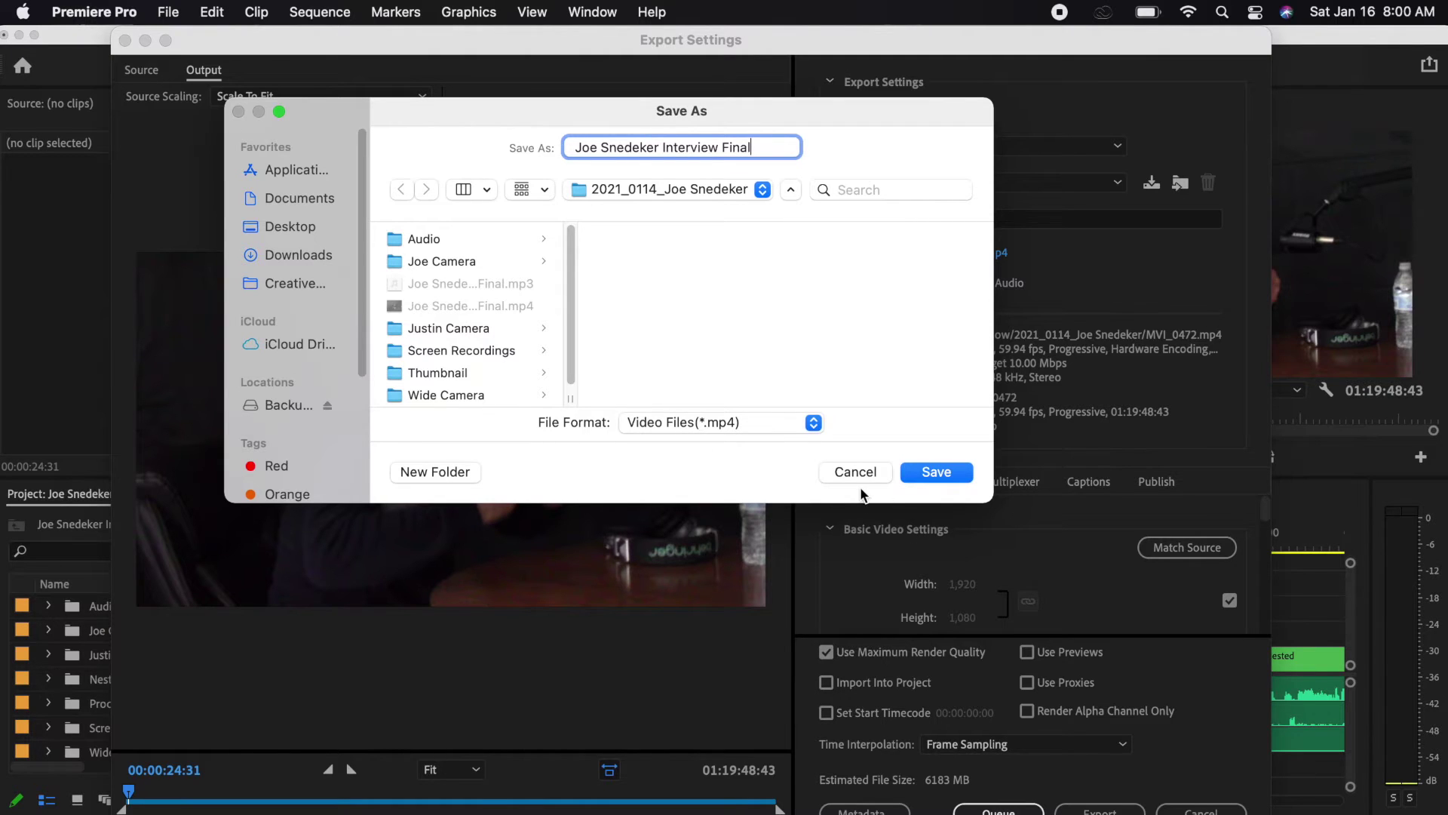
click(860, 461)
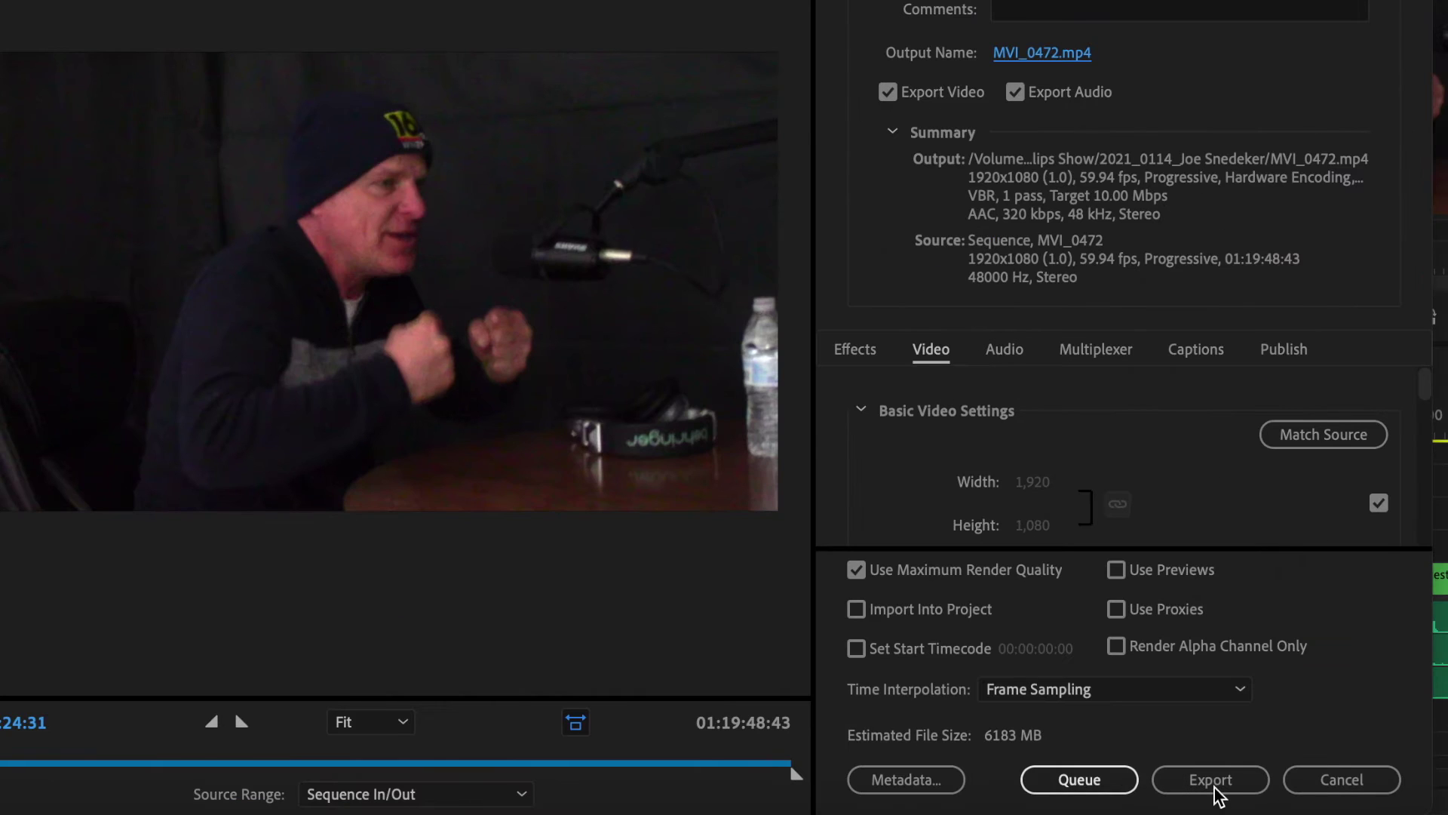
Queue the MVI_0472 H.264 export in Media Encoder, then minimize Media Encoder.
click(1080, 777)
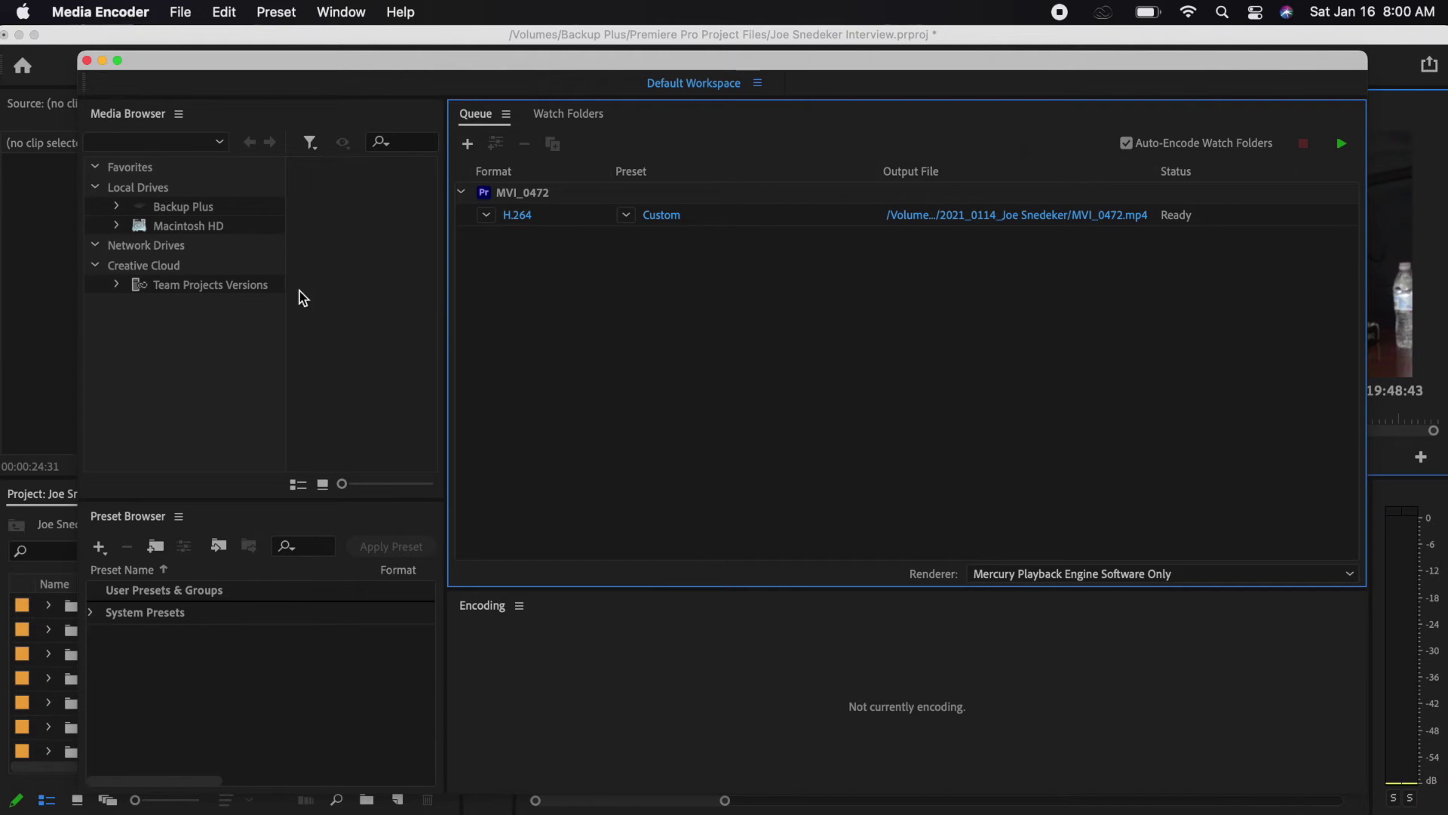
click(102, 61)
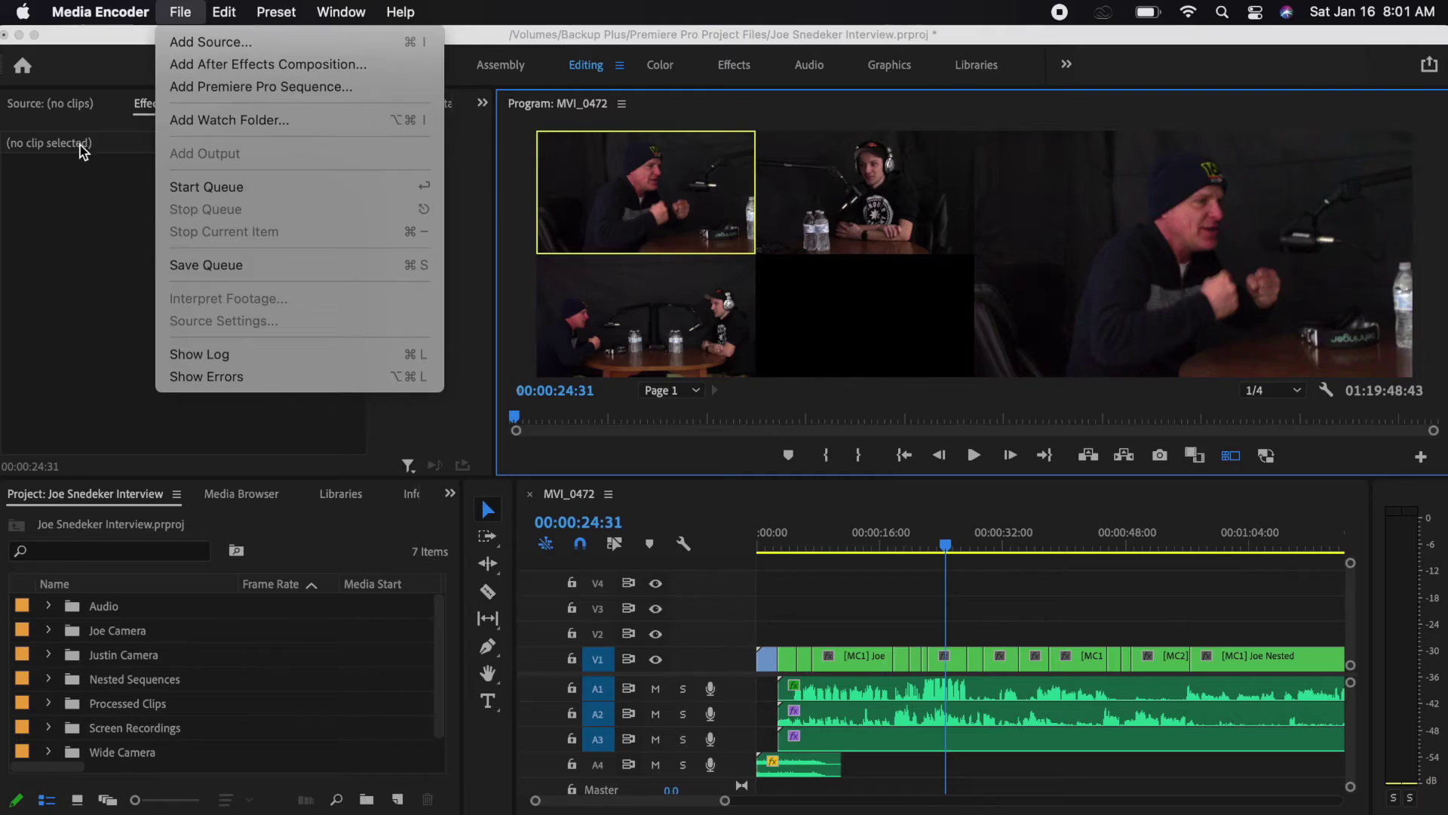
Return to Premiere Pro and reopen File > Export > Media for the MVI_0472 sequence.
click(87, 430)
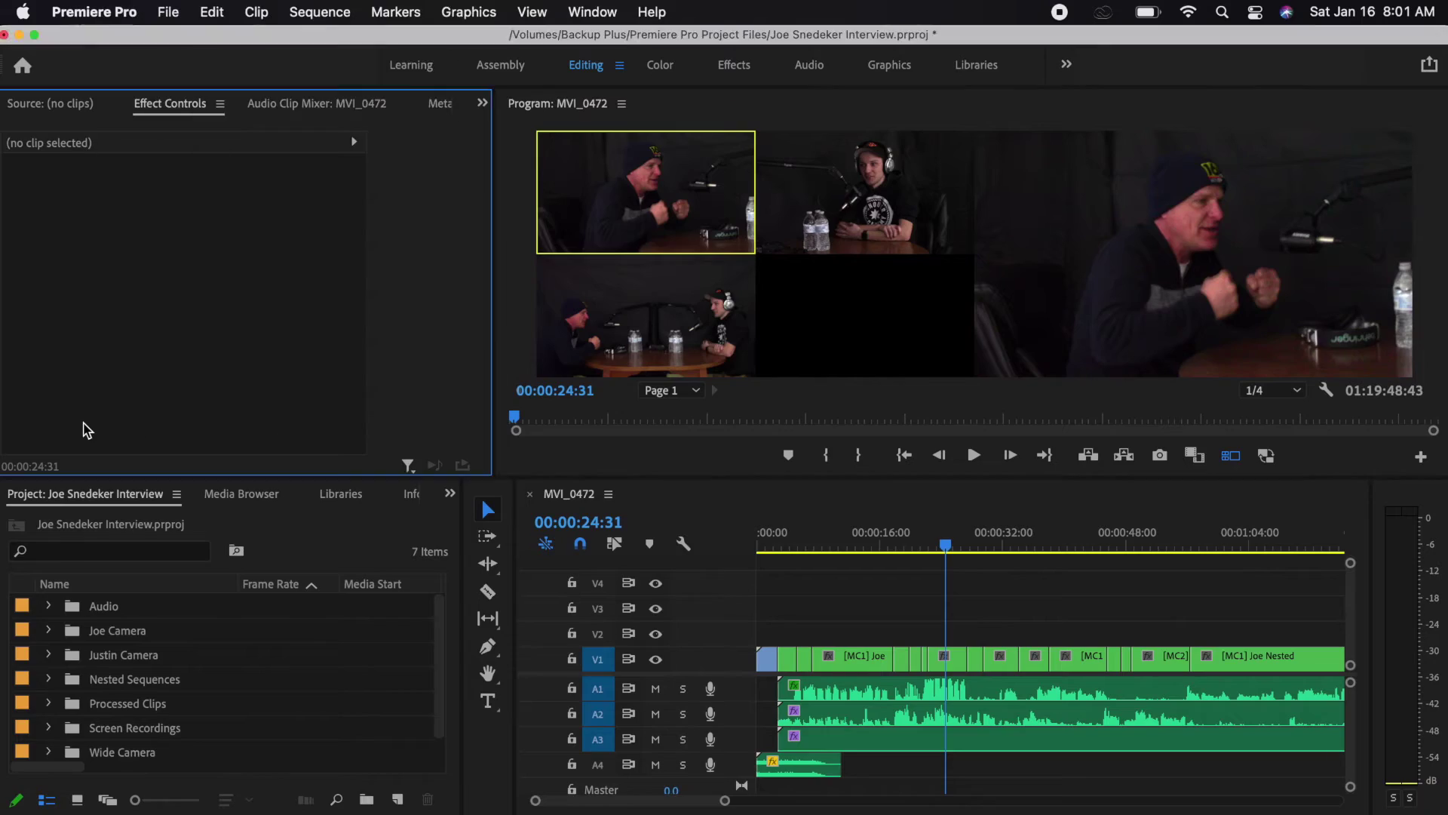
click(169, 14)
mouse_move(290, 649)
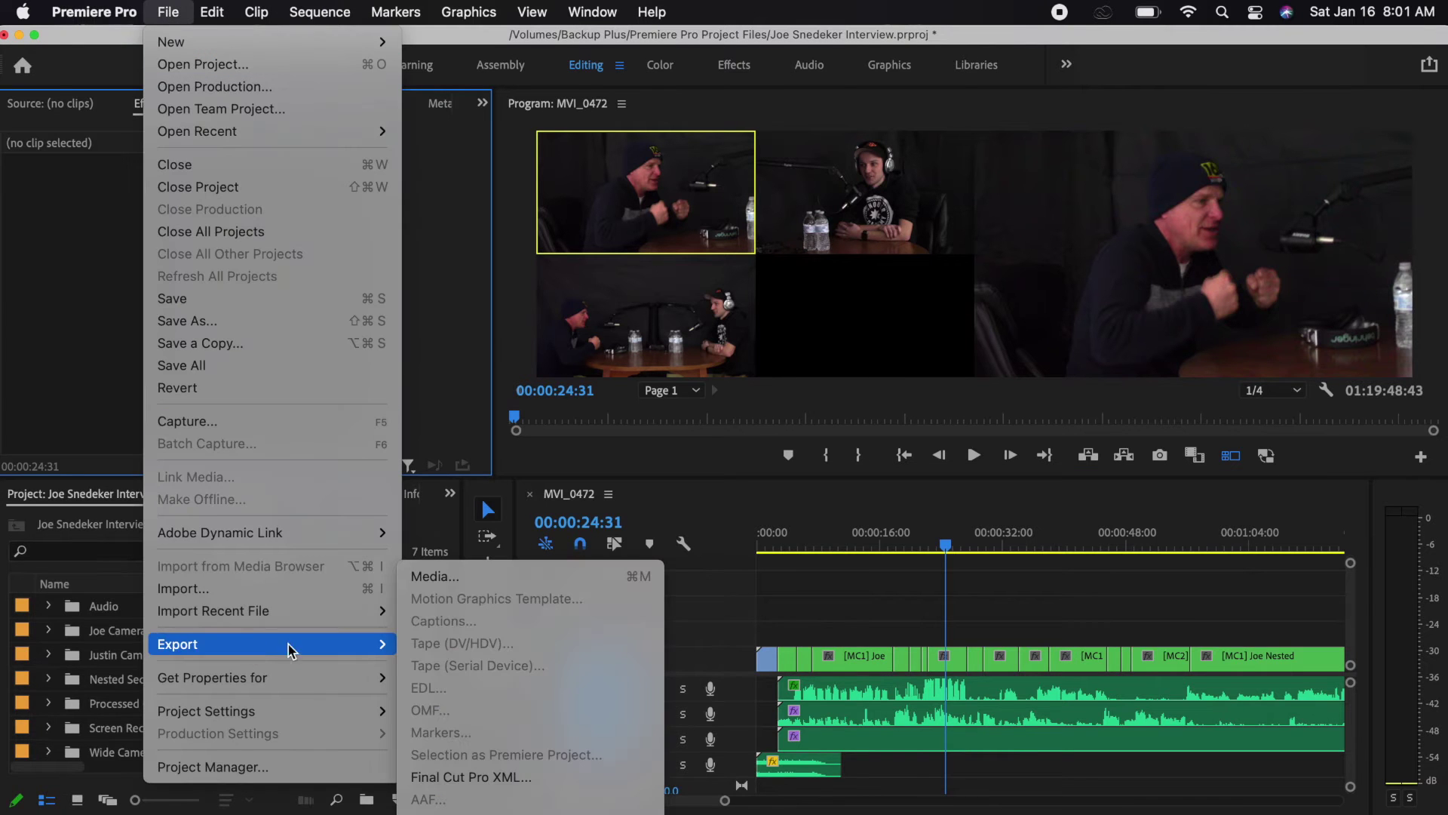
click(486, 578)
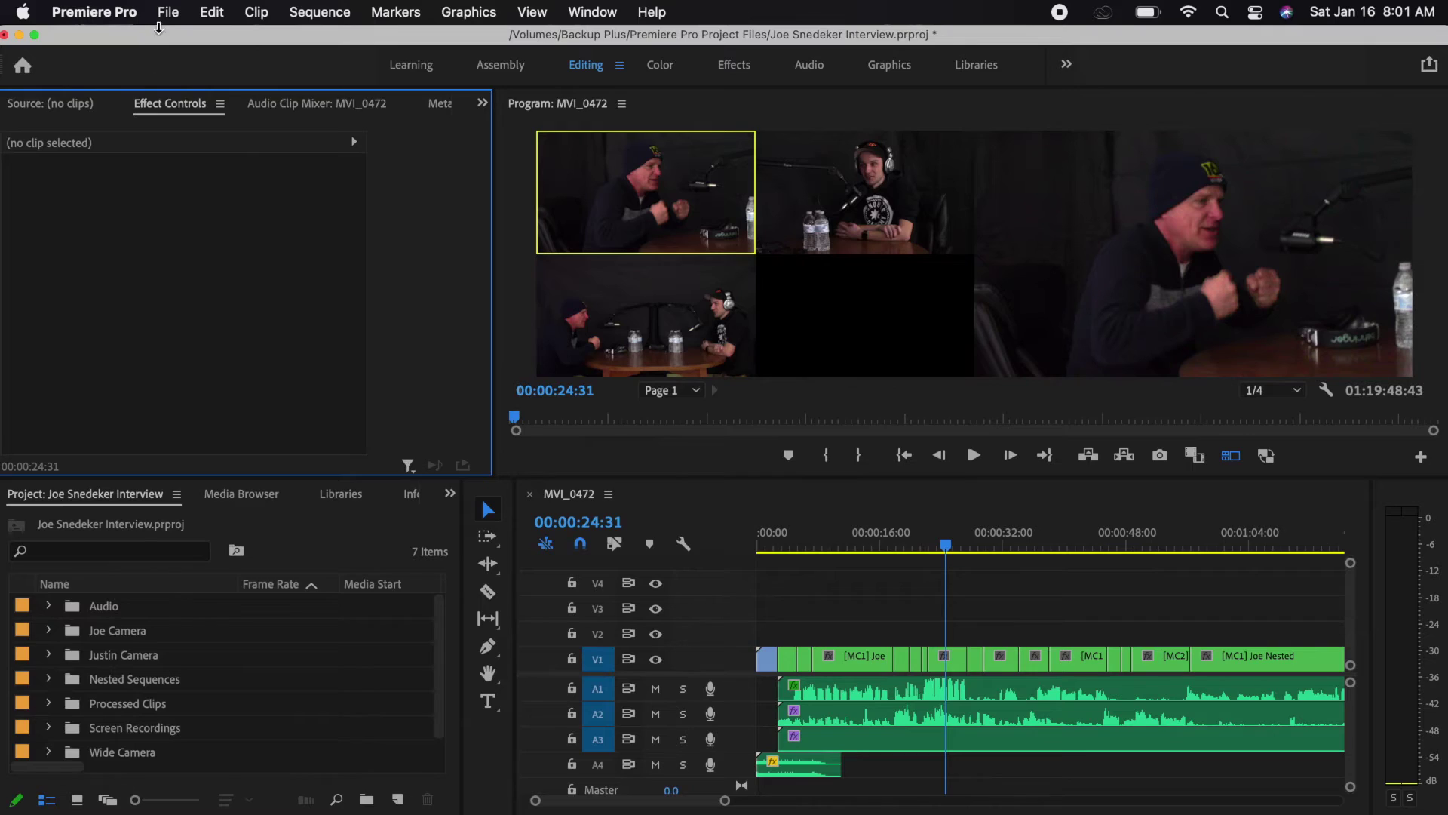
click(167, 12)
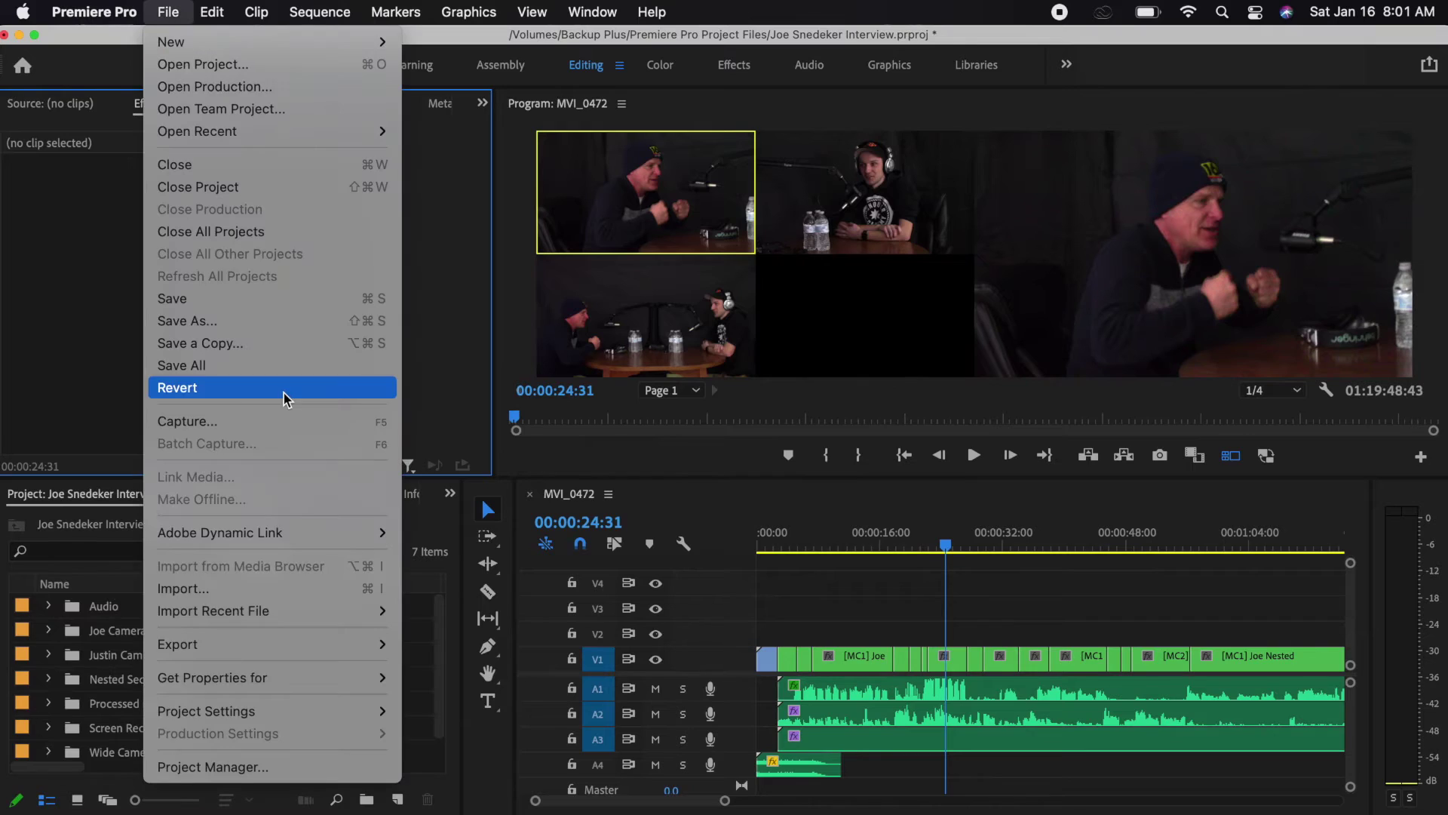
mouse_move(225, 641)
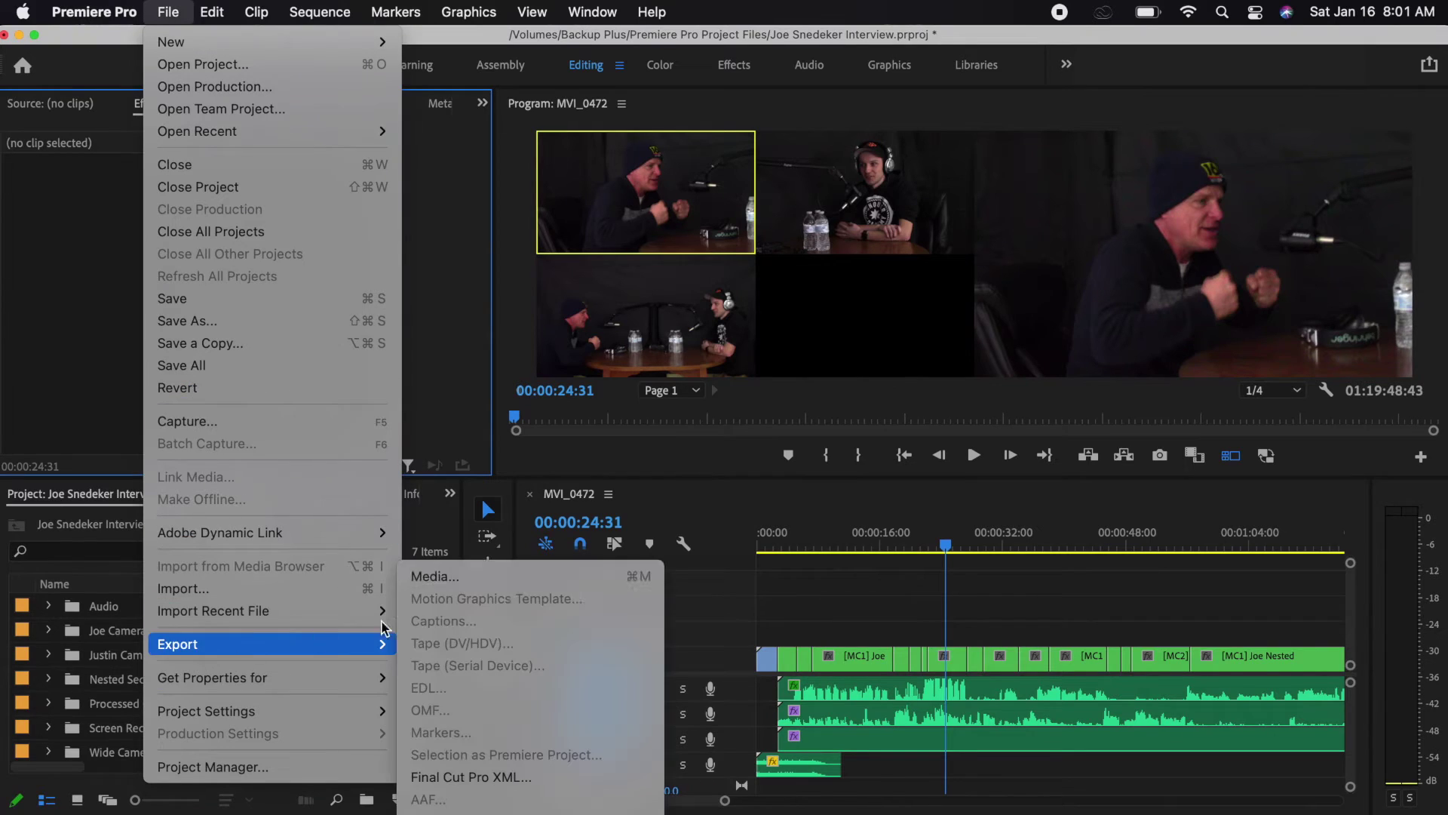
click(453, 576)
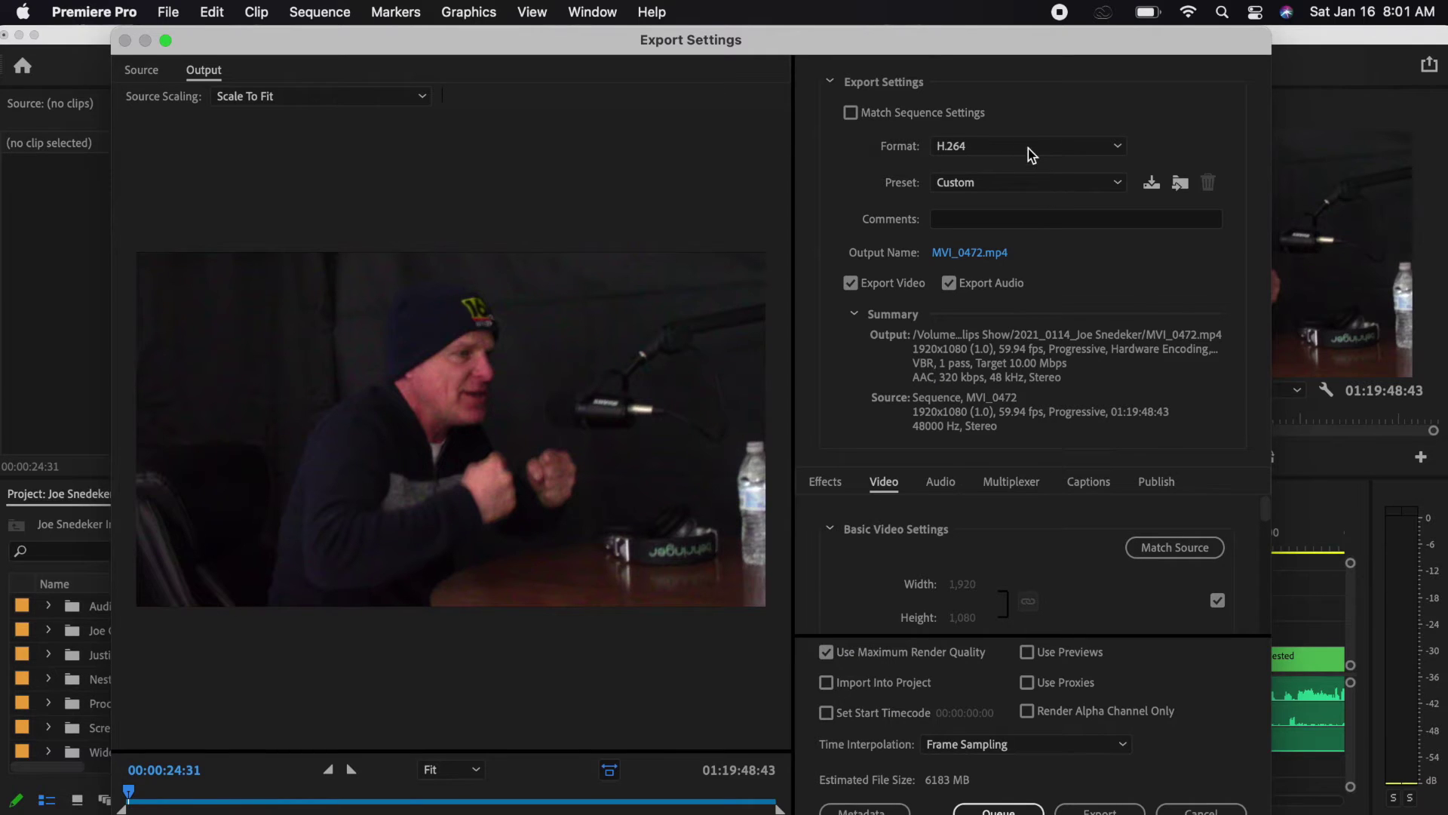
Switch the export format to MP3 at 128 kbps and edit the output file name.
click(1032, 156)
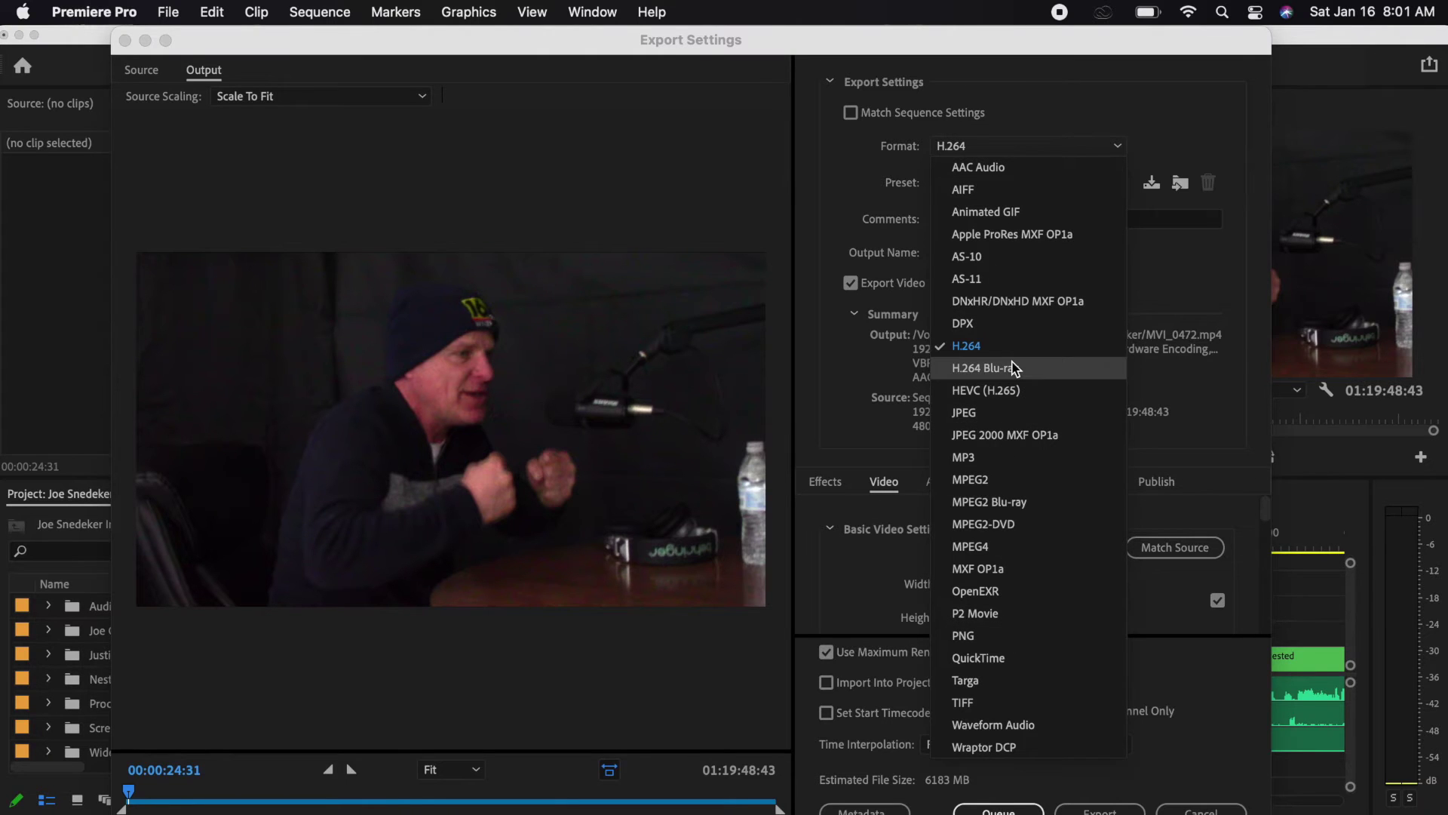
click(992, 456)
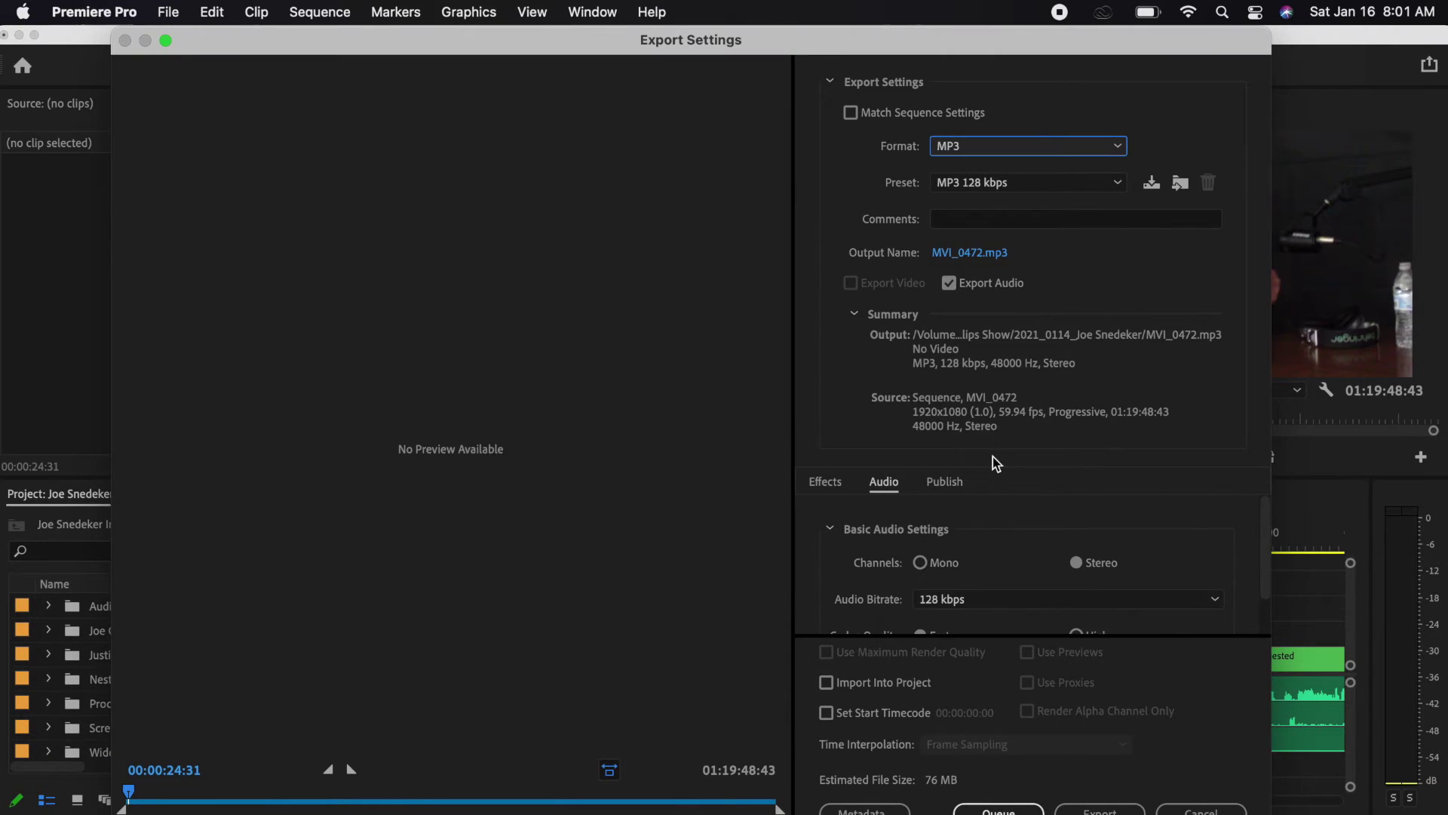
click(979, 258)
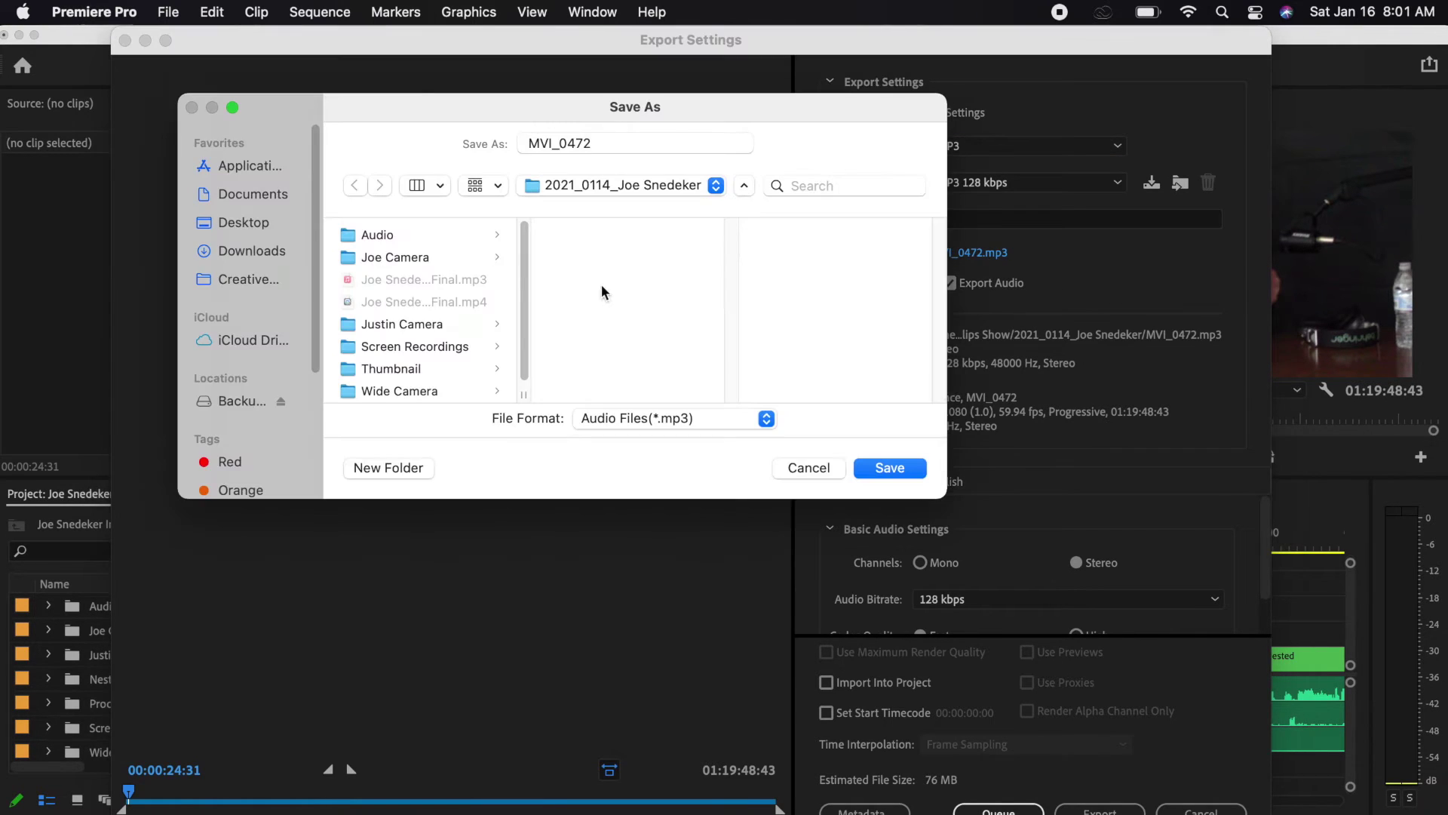
text(Joe)
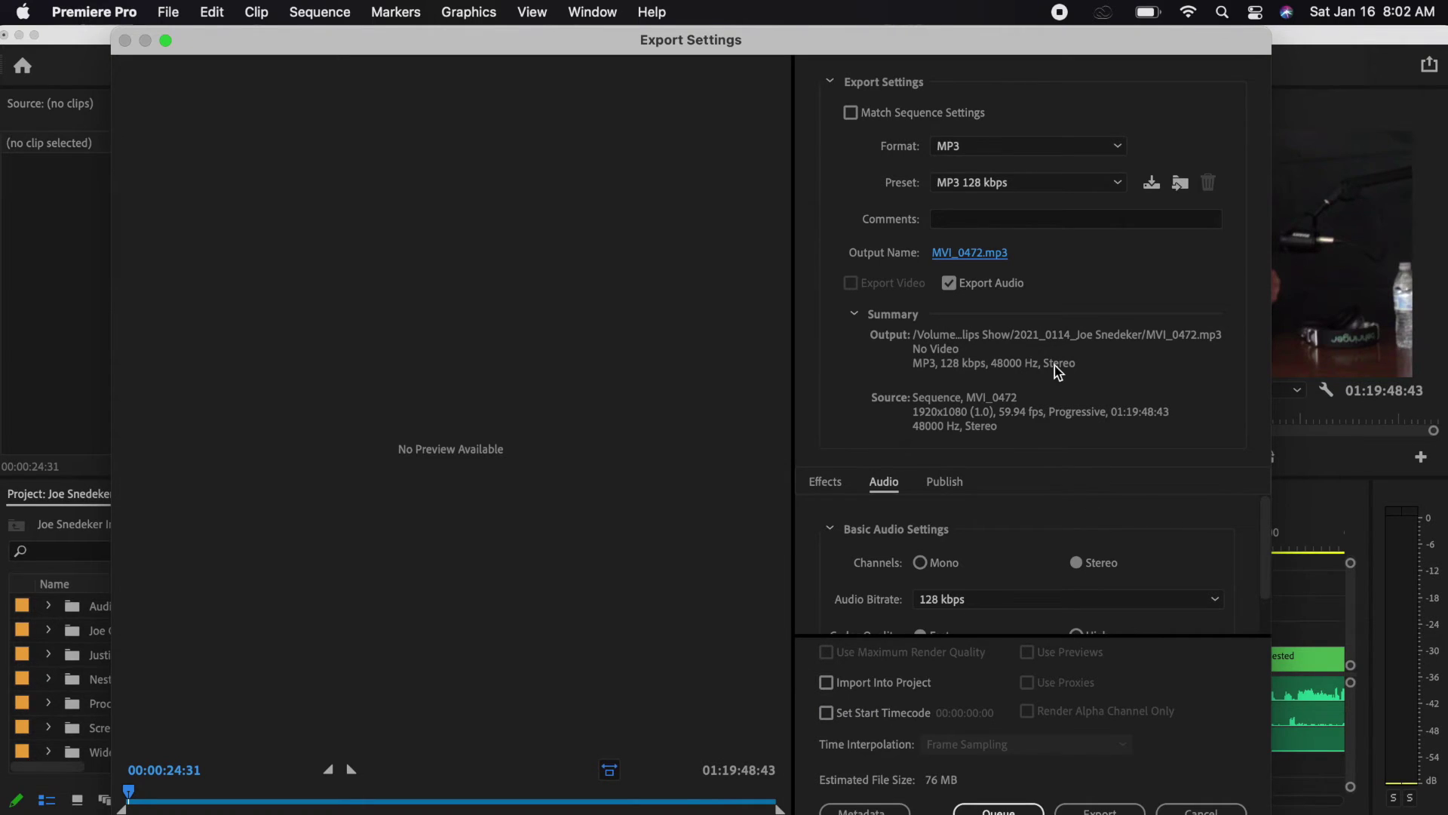
Review the Audio tab settings and queue the MP3 job beside the H.264 job.
scroll(977, 558, down, 1)
scroll(979, 560, up, 1)
scroll(1048, 556, down, 1)
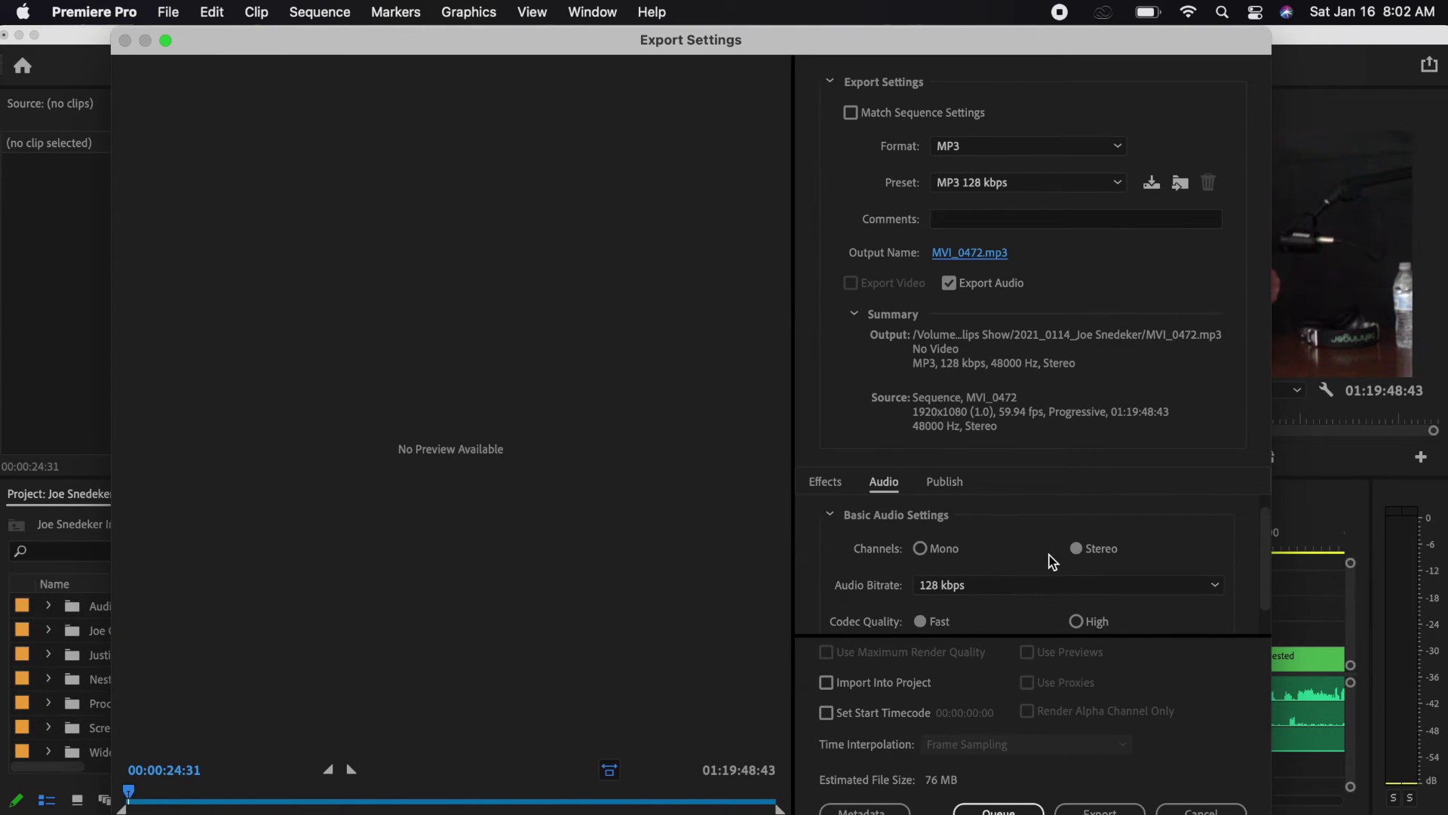
scroll(1055, 538, down, 1)
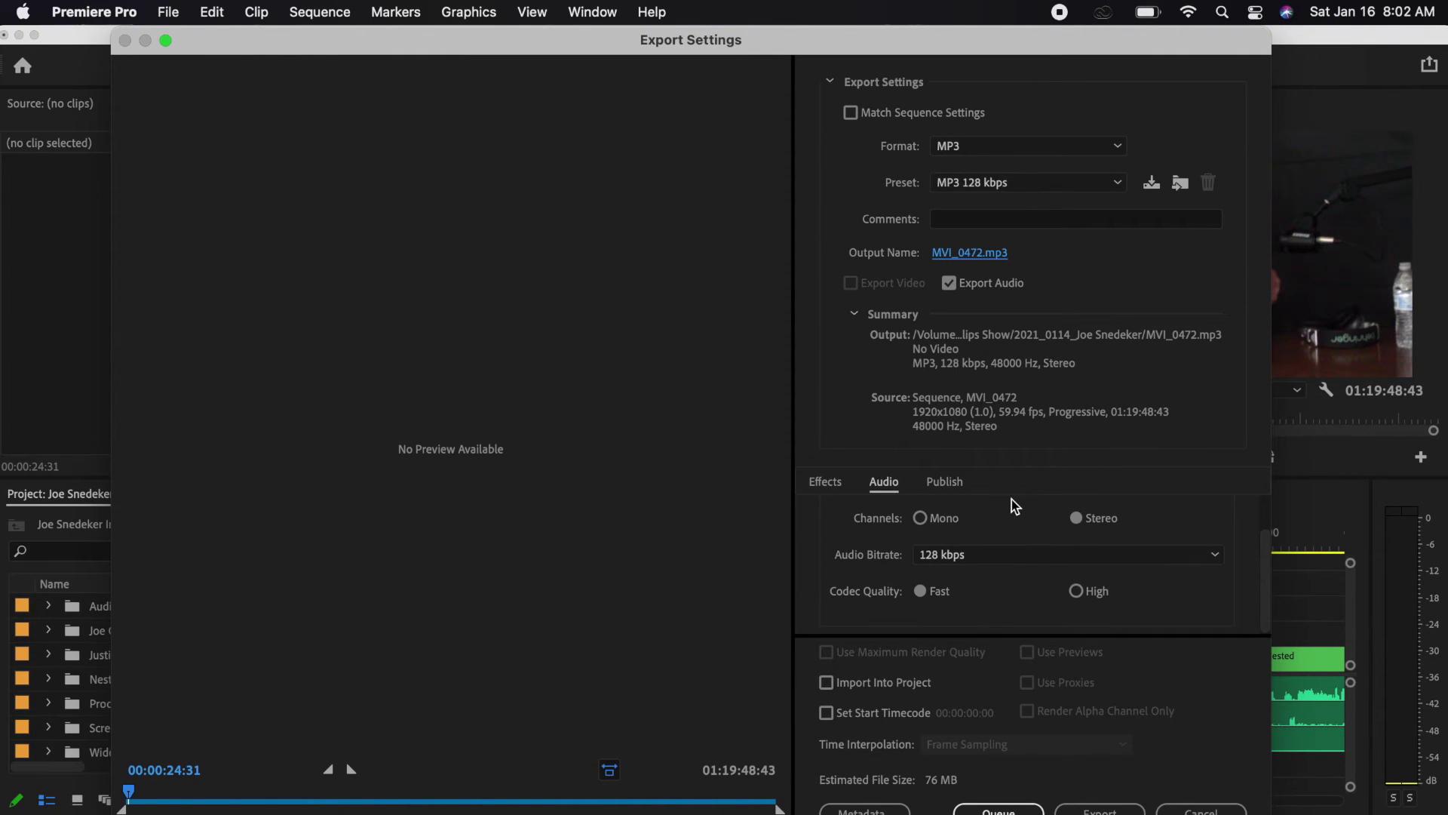
scroll(1011, 573, up, 2)
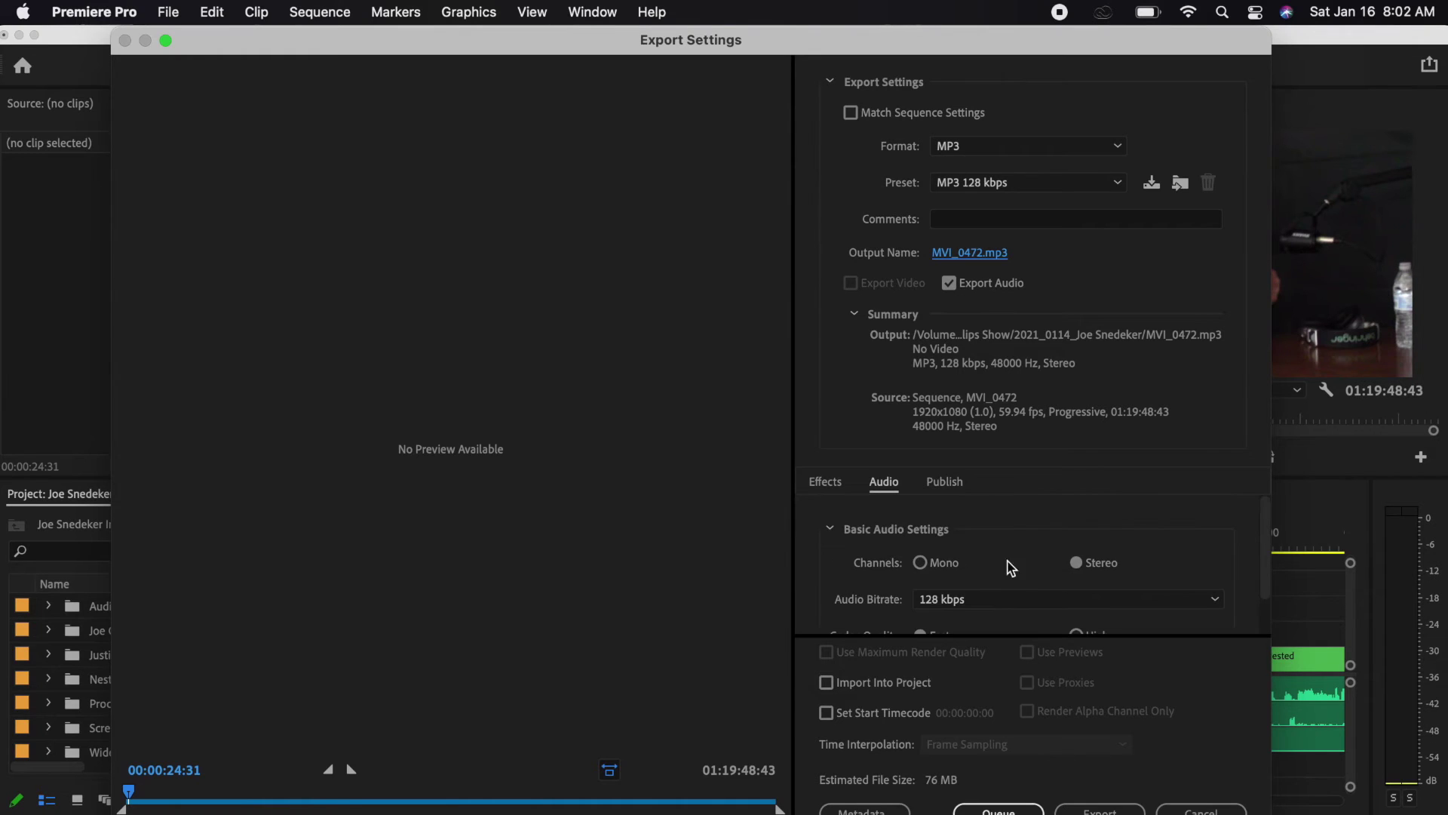
scroll(976, 422, down, 2)
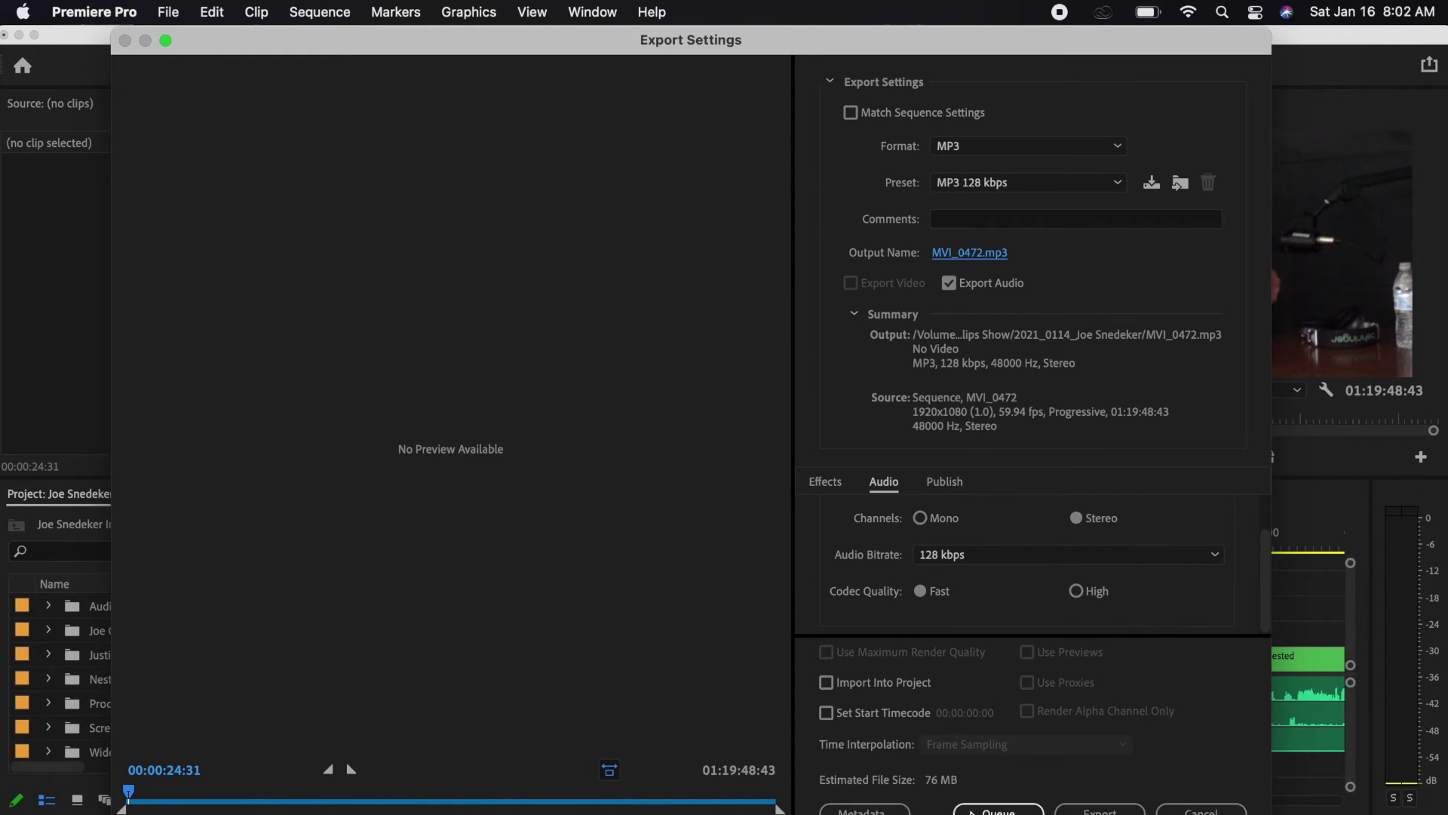
click(998, 810)
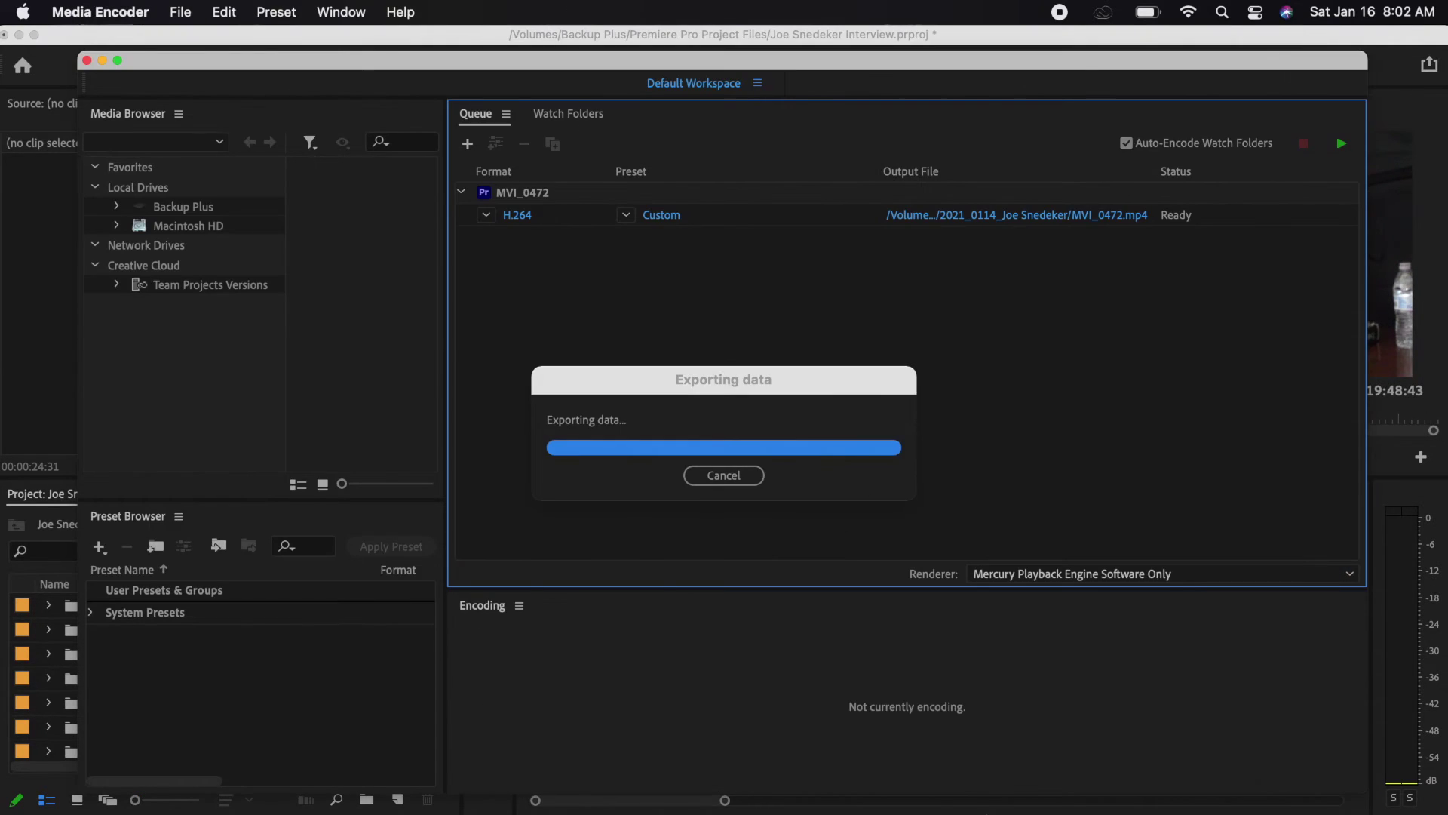